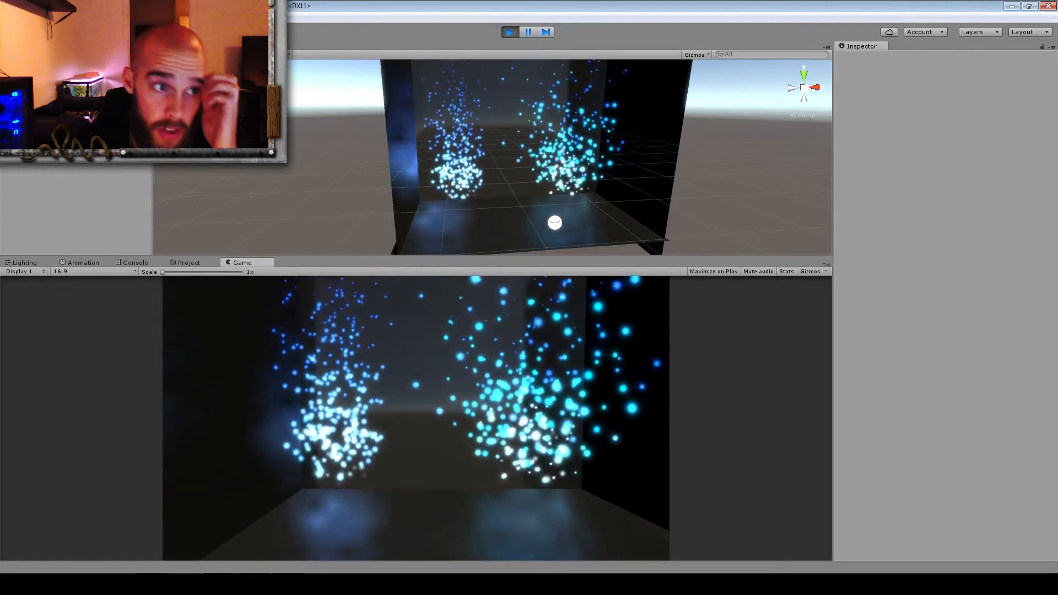
Make Particle System (1)'s Start Speed random between two constants, from 0.01 to 2
{"action": "left_click", "coordinate": [83, 119]}
{"action": "left_click", "coordinate": [82, 127]}
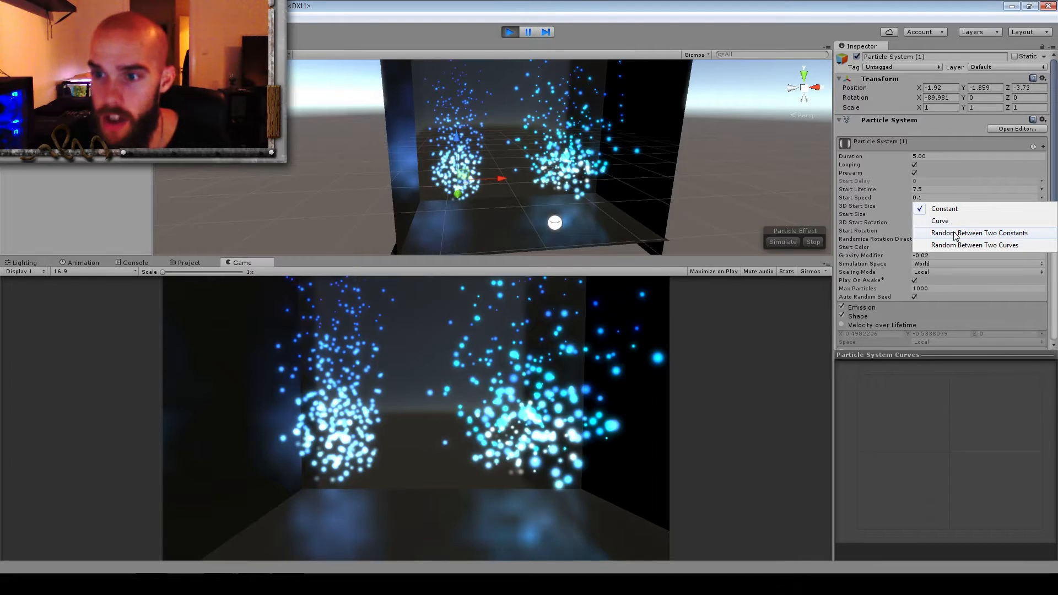
{"action": "left_click", "coordinate": [956, 233]}
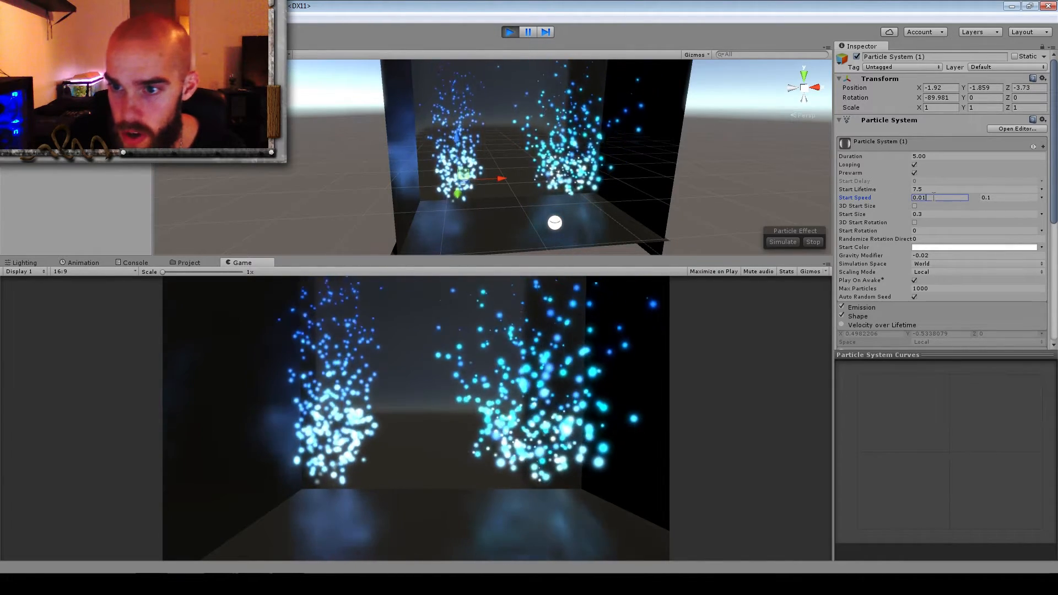
{"action": "type", "text": "2"}
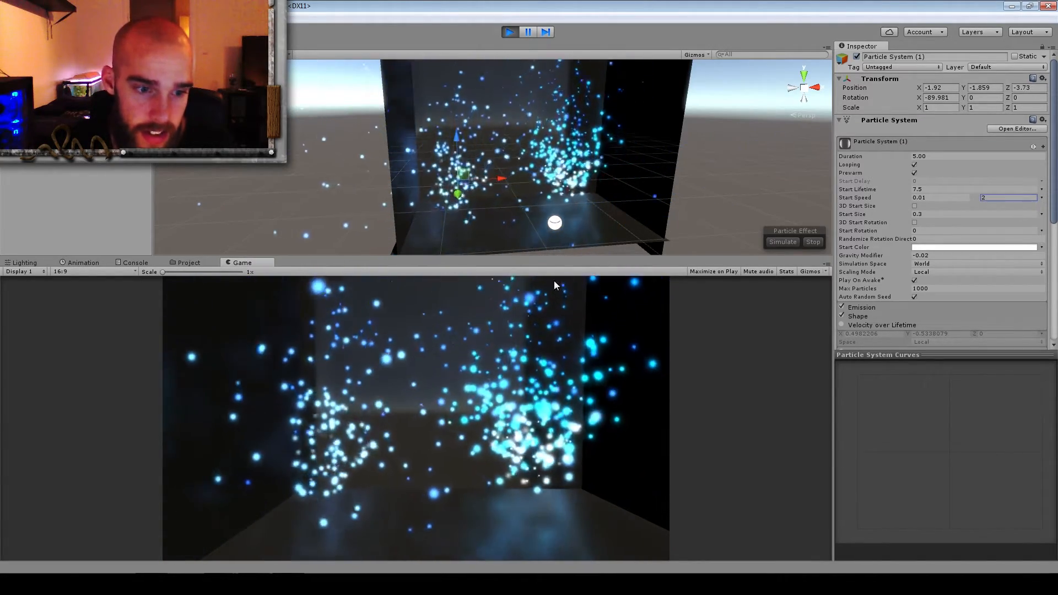
Narrow the random Start Speed range of Particle System (1) to 0.8 and 1.2
{"action": "left_click", "coordinate": [931, 197]}
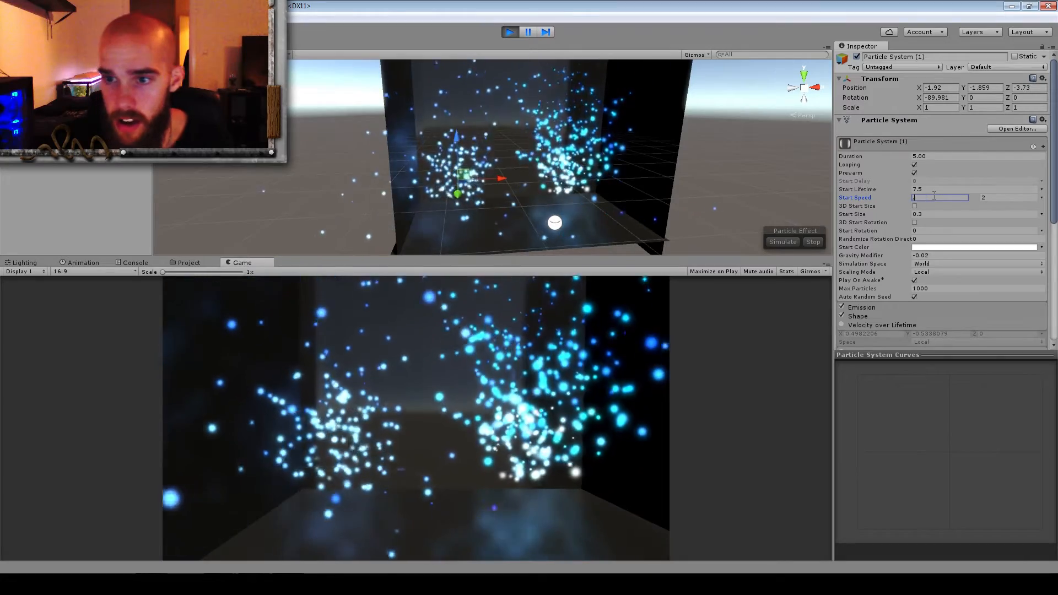
{"action": "left_click", "coordinate": [994, 196]}
{"action": "type", "text": "1.2"}
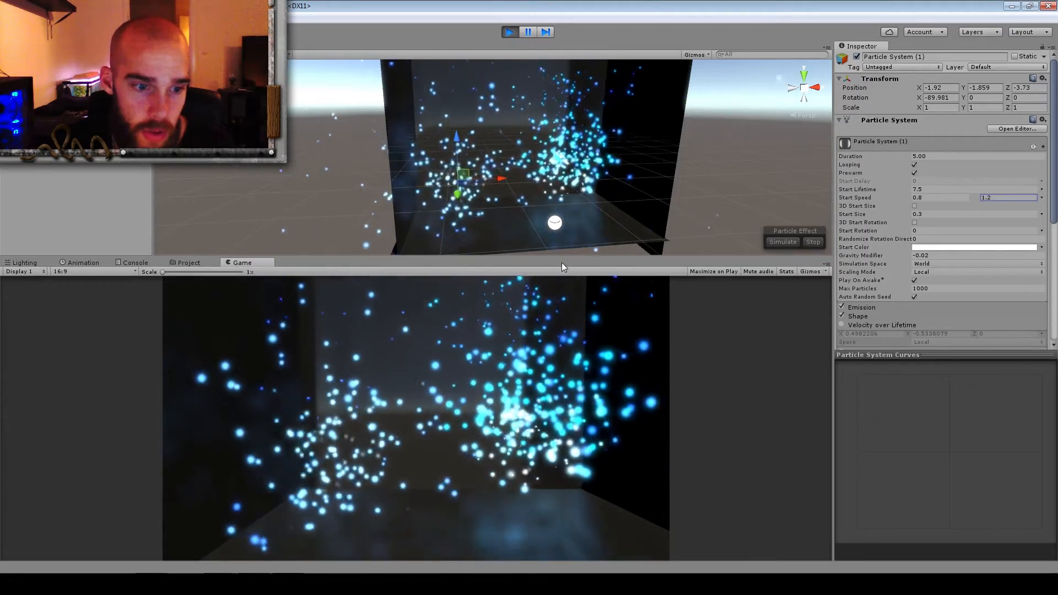
{"action": "left_click", "coordinate": [929, 255]}
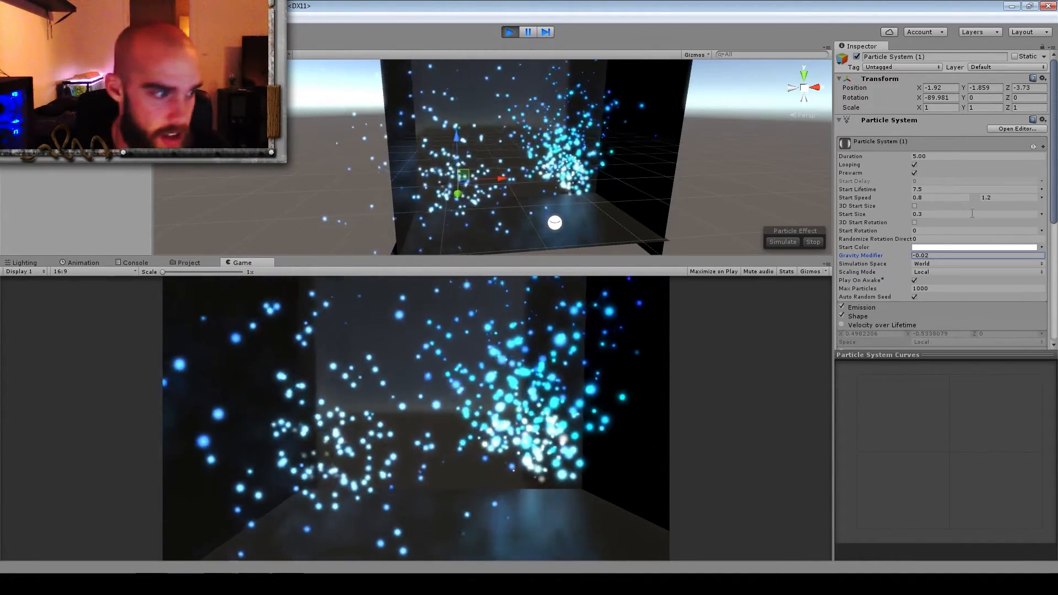
{"action": "left_click", "coordinate": [1043, 120]}
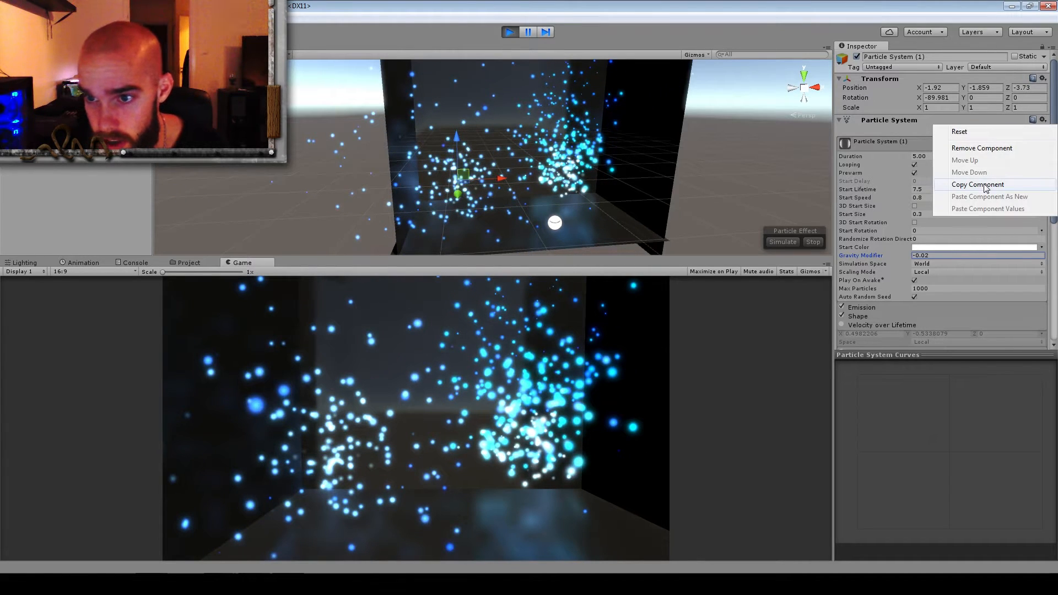
{"action": "left_click", "coordinate": [639, 5]}
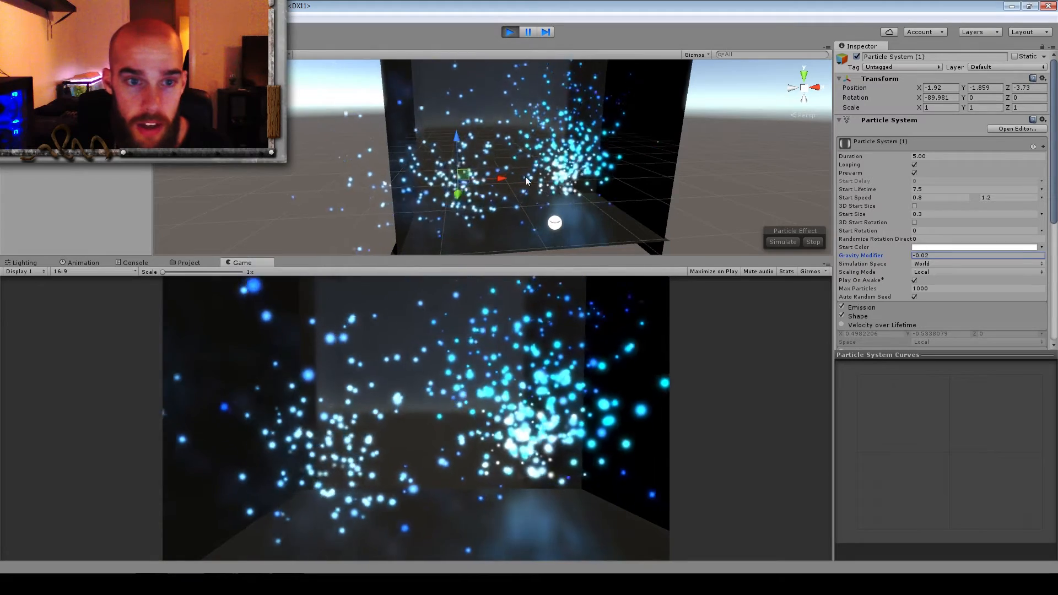
Deactivate Particle System (1) and move the other particle system to about X 0.64, Y -2.34
{"action": "left_click", "coordinate": [857, 57]}
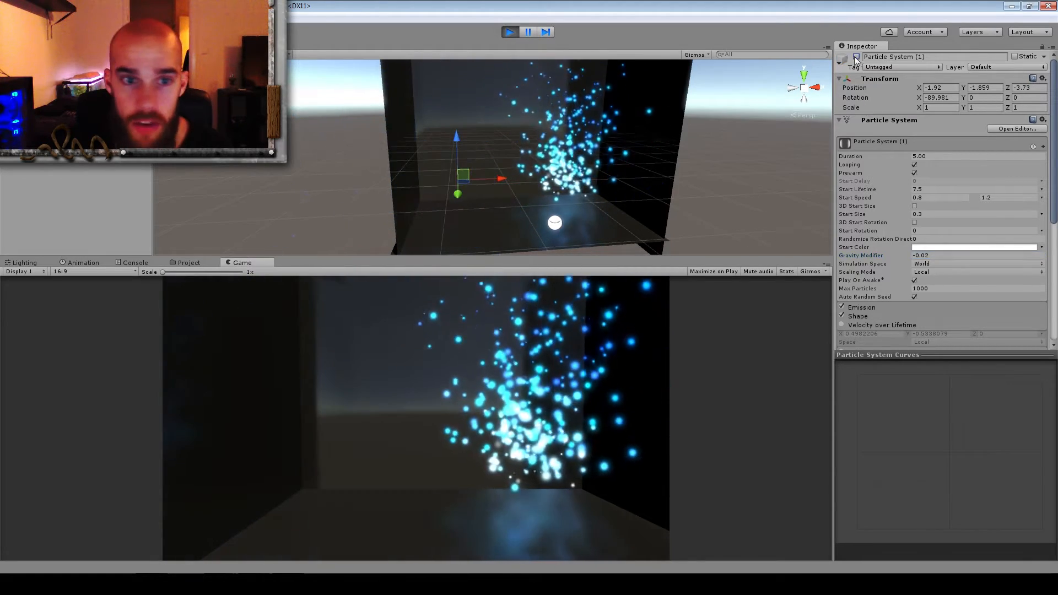
{"action": "left_click", "coordinate": [502, 174]}
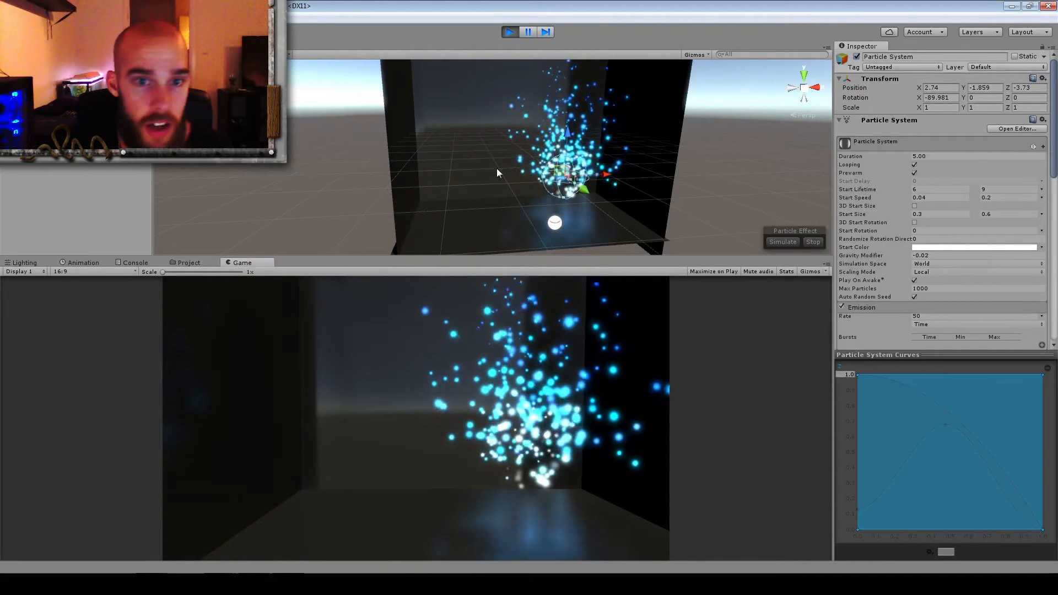
{"action": "mouse_move", "coordinate": [586, 186]}
{"action": "left_mouse_down"}
{"action": "mouse_move", "coordinate": [471, 186]}
{"action": "mouse_move", "coordinate": [576, 186]}
{"action": "mouse_move", "coordinate": [567, 185]}
{"action": "left_mouse_up"}
{"action": "left_click_drag", "start_coordinate": [562, 189], "coordinate": [563, 189]}
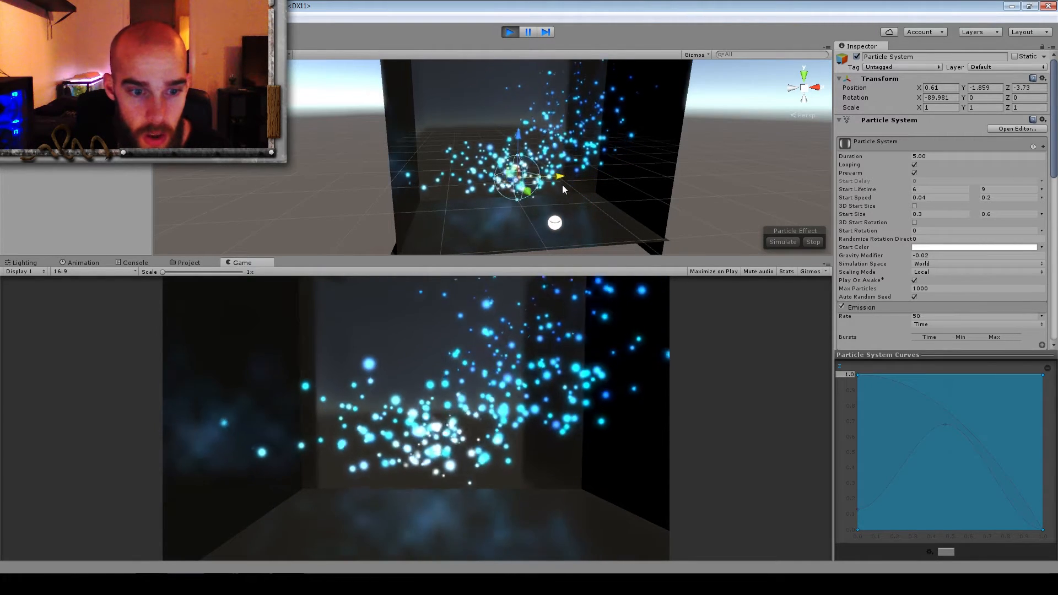
{"action": "left_click_drag", "start_coordinate": [521, 137], "coordinate": [521, 144]}
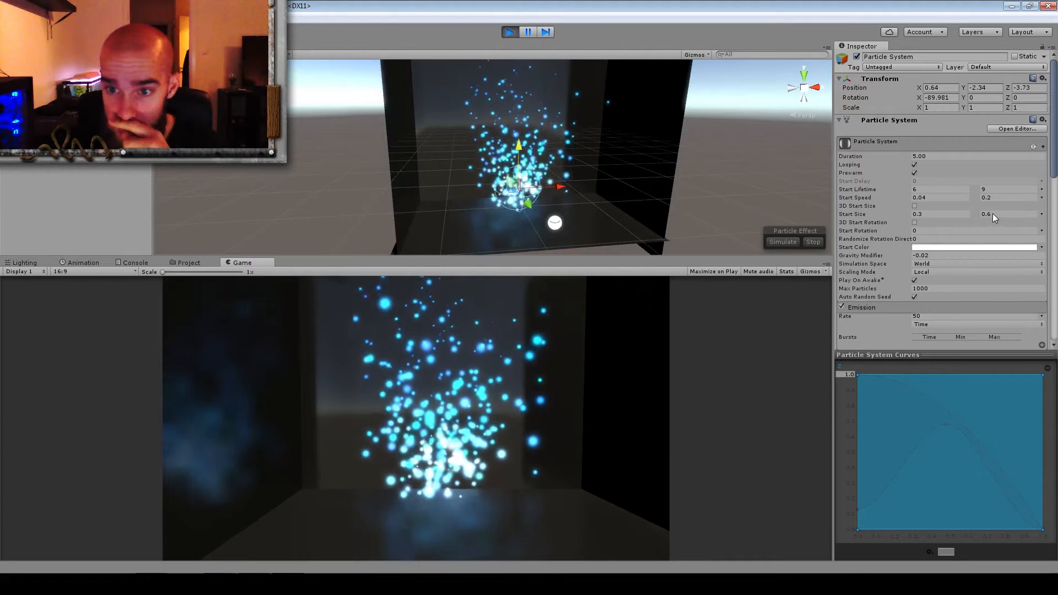
Examine the value modes available for the Emission Rate, plus the Size over Lifetime curves and their mode options
{"action": "scroll", "coordinate": [991, 215], "scroll_direction": "down", "scroll_amount": 2}
{"action": "scroll", "coordinate": [991, 218], "scroll_direction": "down", "scroll_amount": 1}
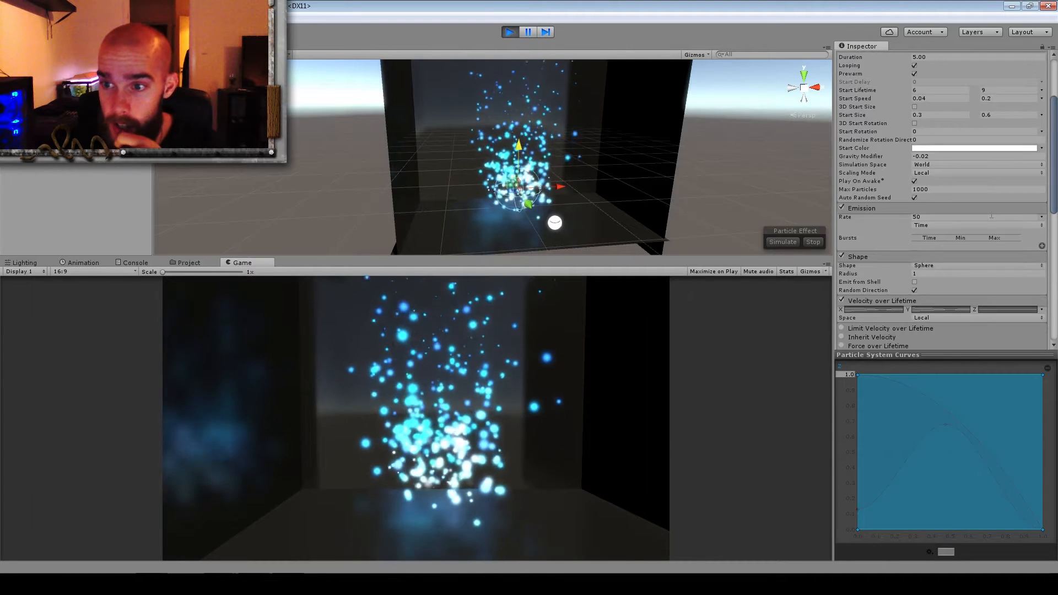
{"action": "left_click", "coordinate": [1043, 219]}
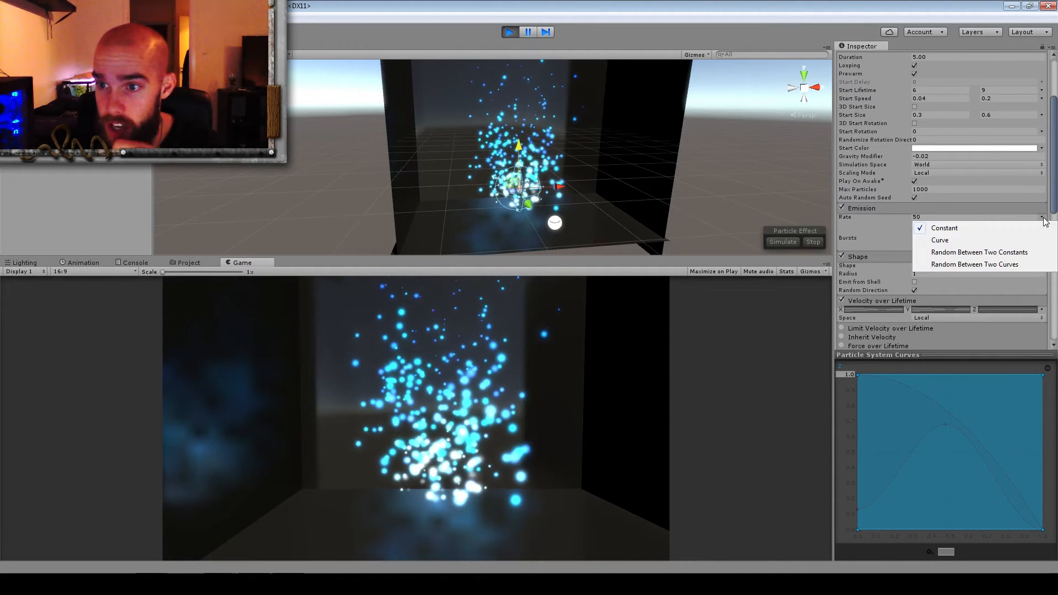
{"action": "left_click", "coordinate": [802, 6]}
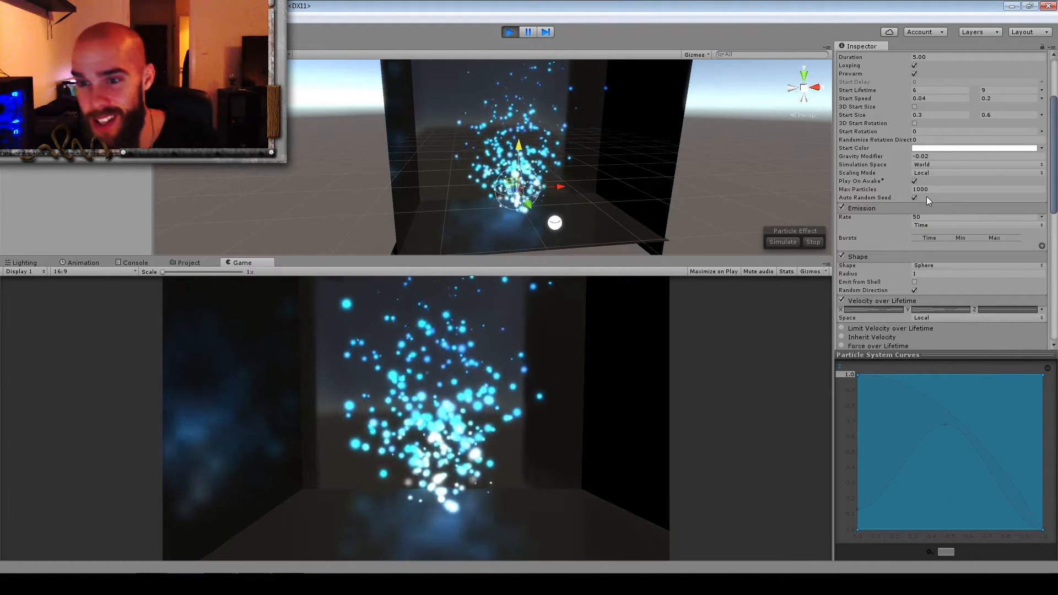
{"action": "scroll", "coordinate": [924, 197], "scroll_direction": "down", "scroll_amount": 3}
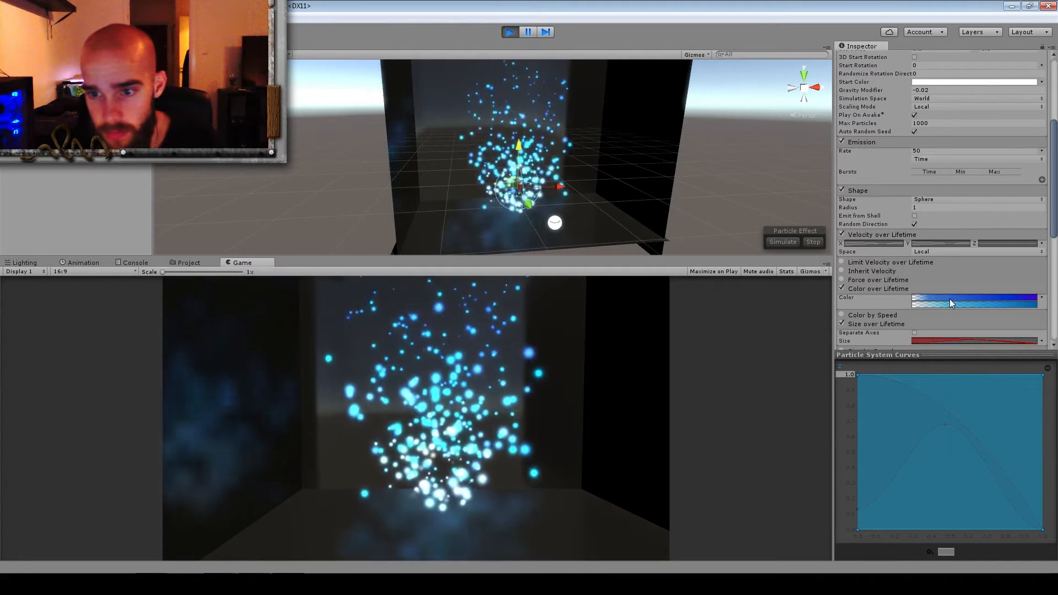
{"action": "scroll", "coordinate": [950, 299], "scroll_direction": "down", "scroll_amount": 2}
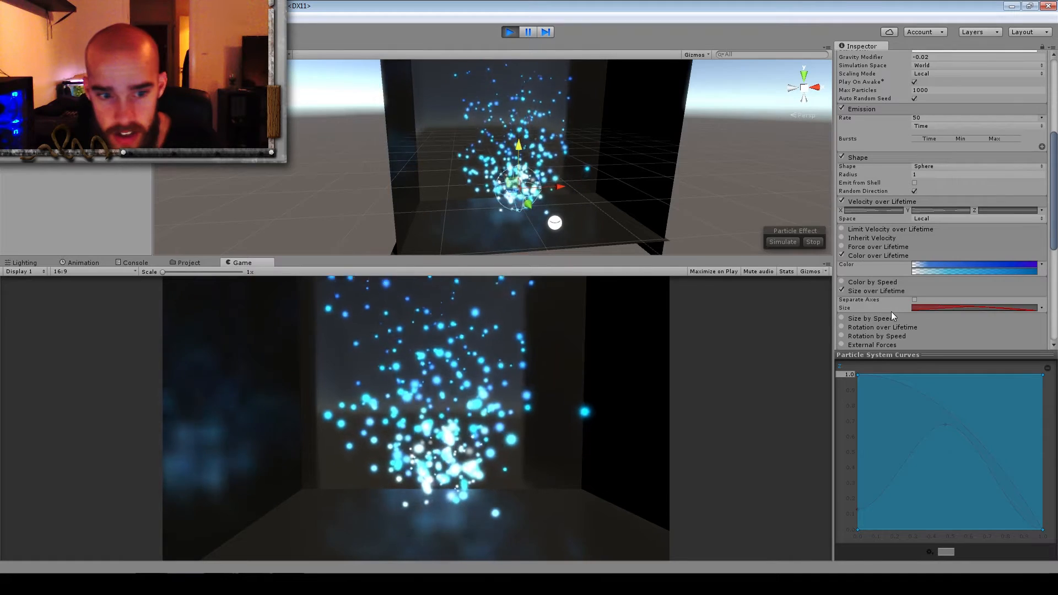
{"action": "left_click", "coordinate": [941, 307]}
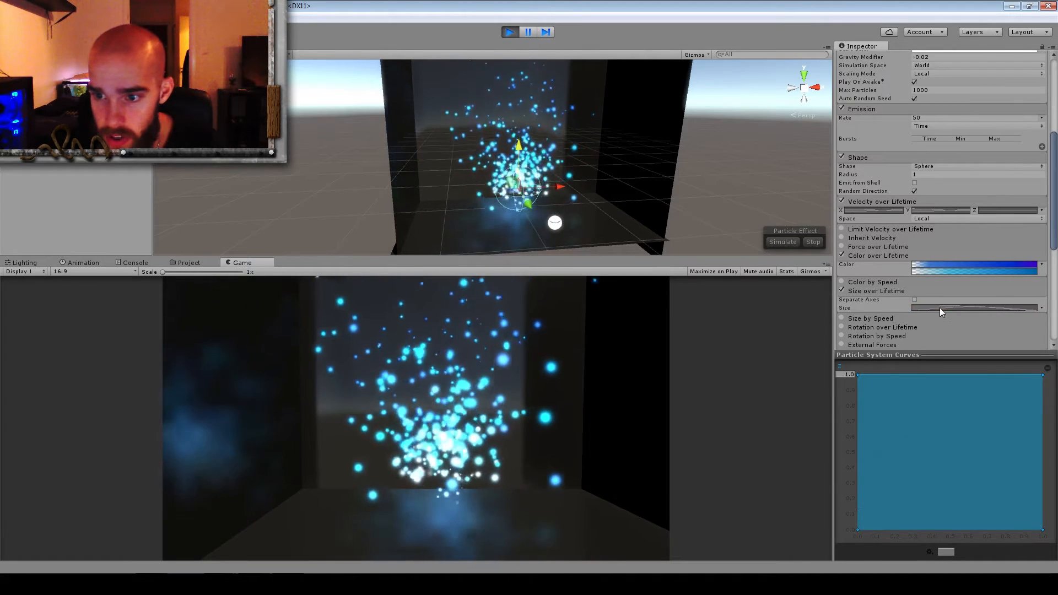
{"action": "left_click", "coordinate": [939, 306]}
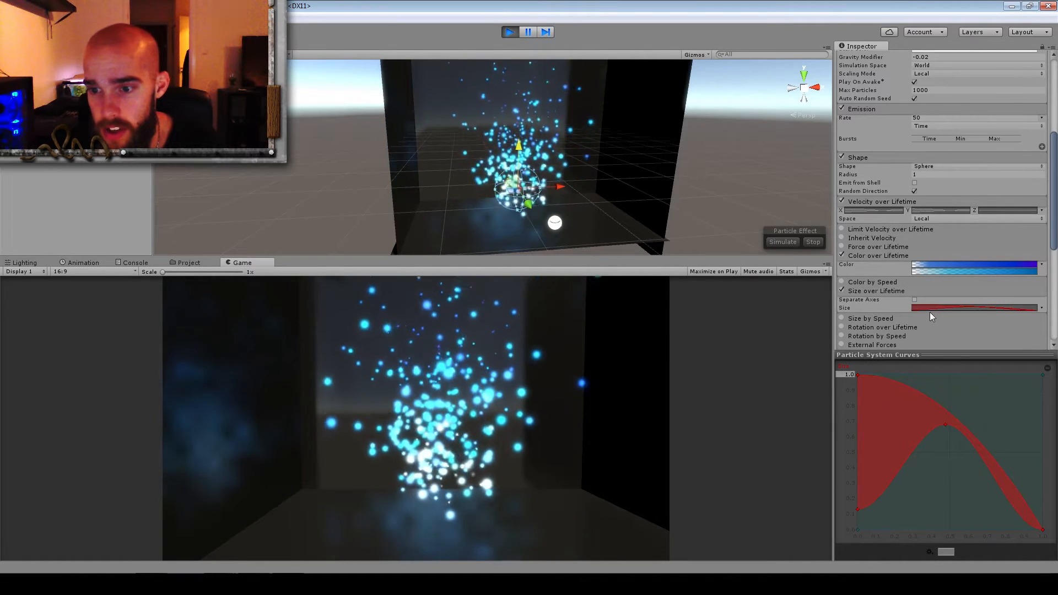
{"action": "left_click", "coordinate": [1040, 308]}
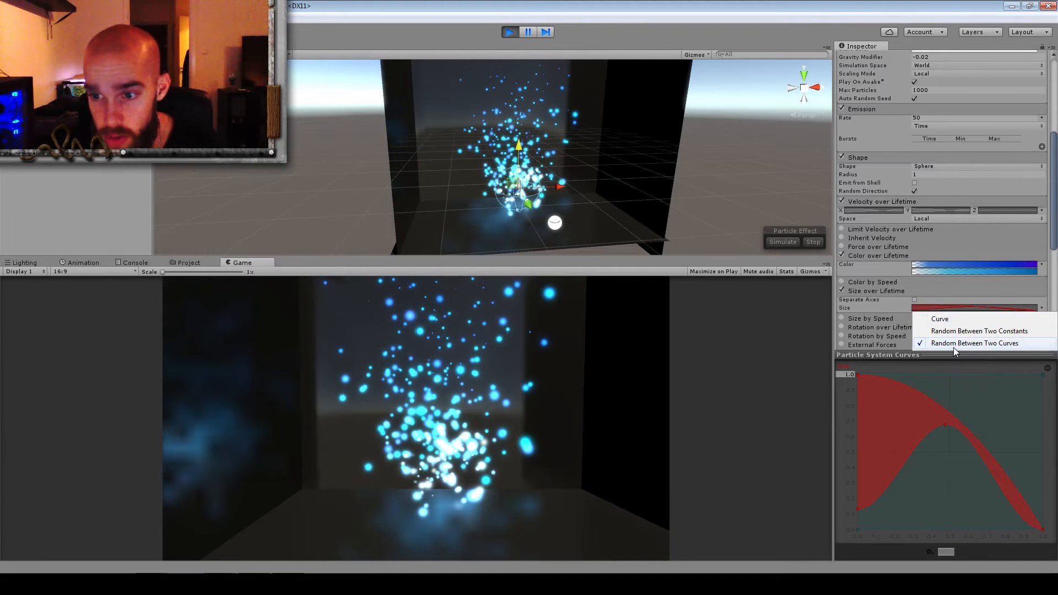
{"action": "left_click", "coordinate": [747, 1]}
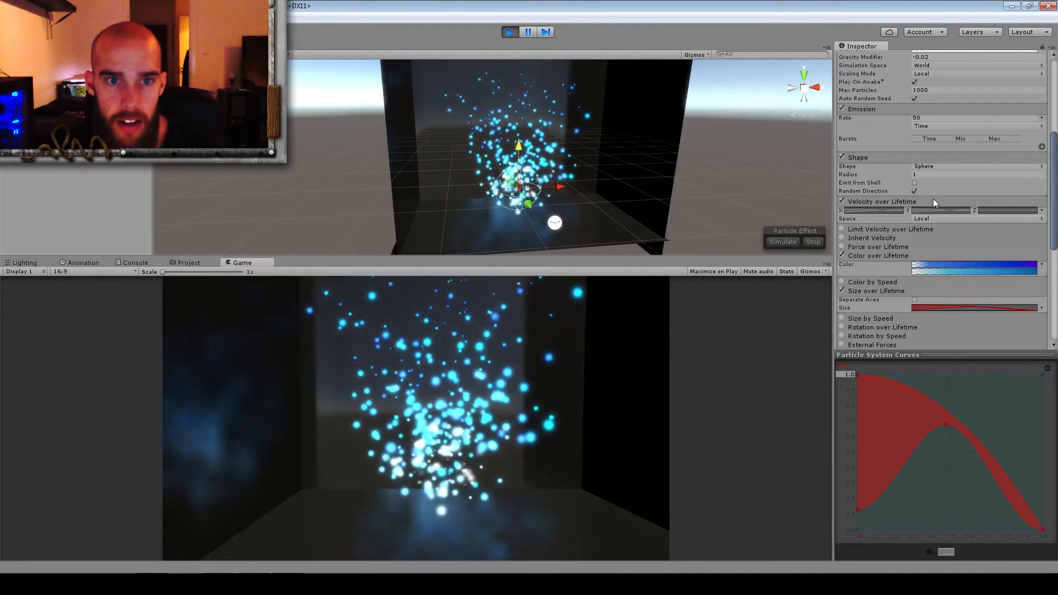
Compare the particles with Velocity over Lifetime off and on, and show the module's X velocity curves
{"action": "left_click", "coordinate": [887, 210]}
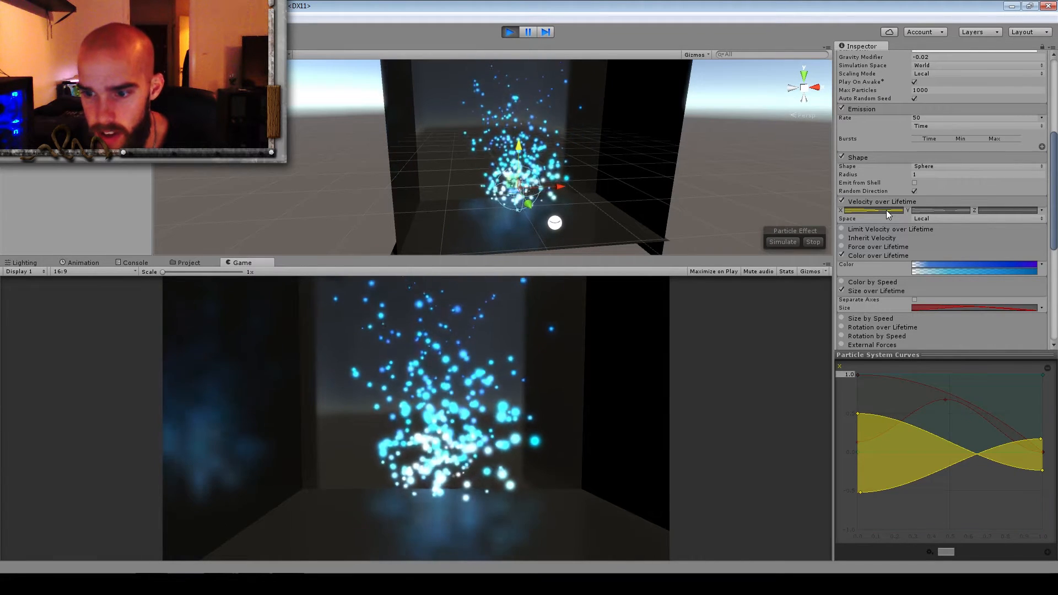
{"action": "left_click", "coordinate": [842, 201]}
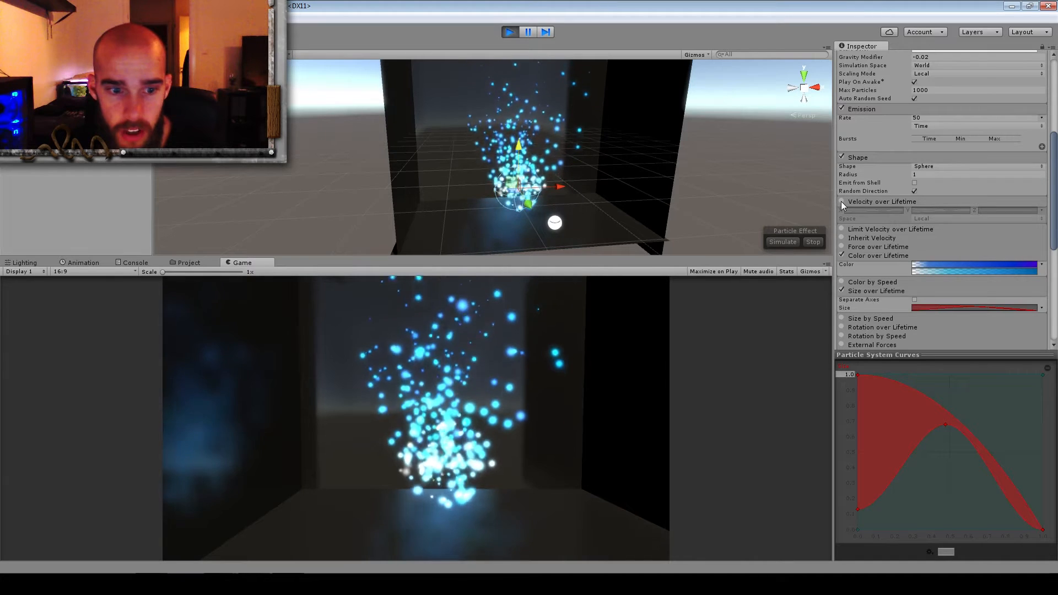
{"action": "left_click", "coordinate": [842, 201]}
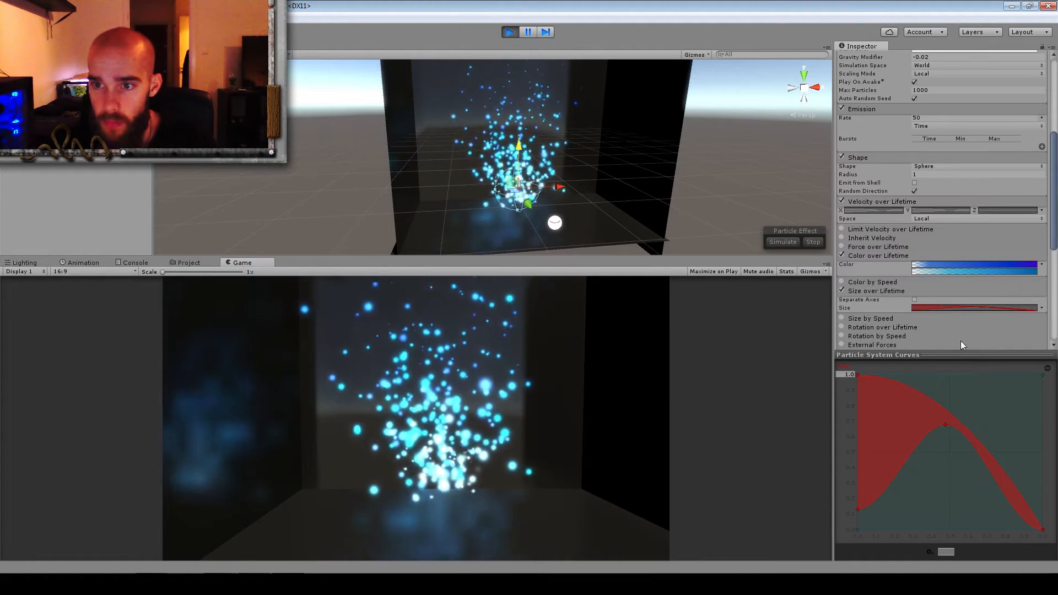
{"action": "left_click", "coordinate": [885, 209]}
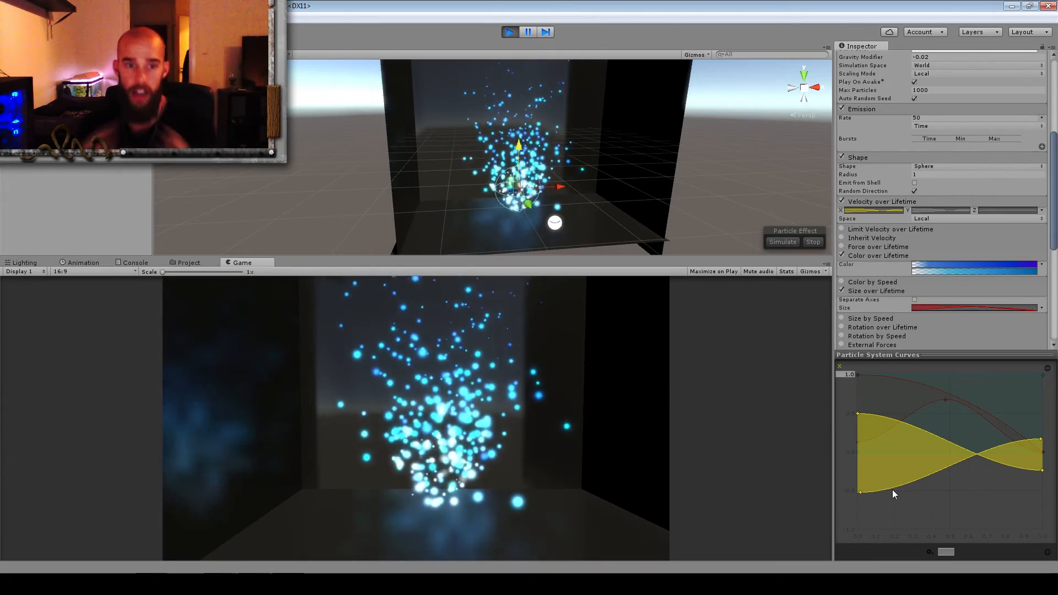
View the effect from a lower angle and review the particle system's settings from Start Lifetime through the Renderer module
{"action": "mouse_move", "coordinate": [580, 125]}
{"action": "left_mouse_down", "text": "alt"}
{"action": "mouse_move", "coordinate": [605, 174]}
{"action": "mouse_move", "coordinate": [591, 111]}
{"action": "mouse_move", "coordinate": [572, 98]}
{"action": "mouse_move", "coordinate": [574, 117]}
{"action": "left_mouse_up", "text": "alt"}
{"action": "scroll", "coordinate": [573, 118], "scroll_direction": "down", "scroll_amount": 5}
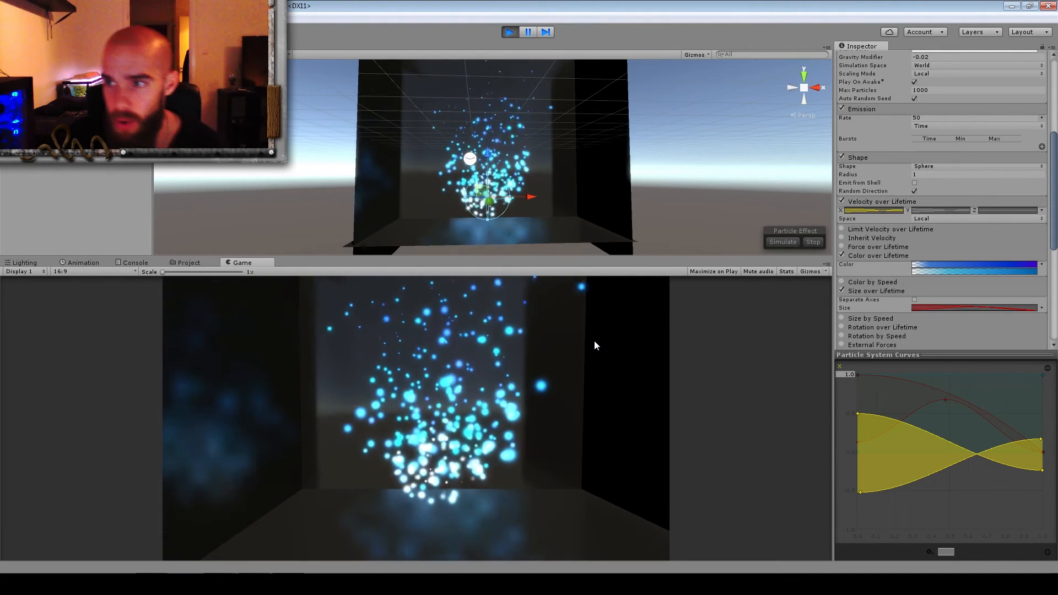
{"action": "scroll", "coordinate": [931, 253], "scroll_direction": "down", "scroll_amount": 4}
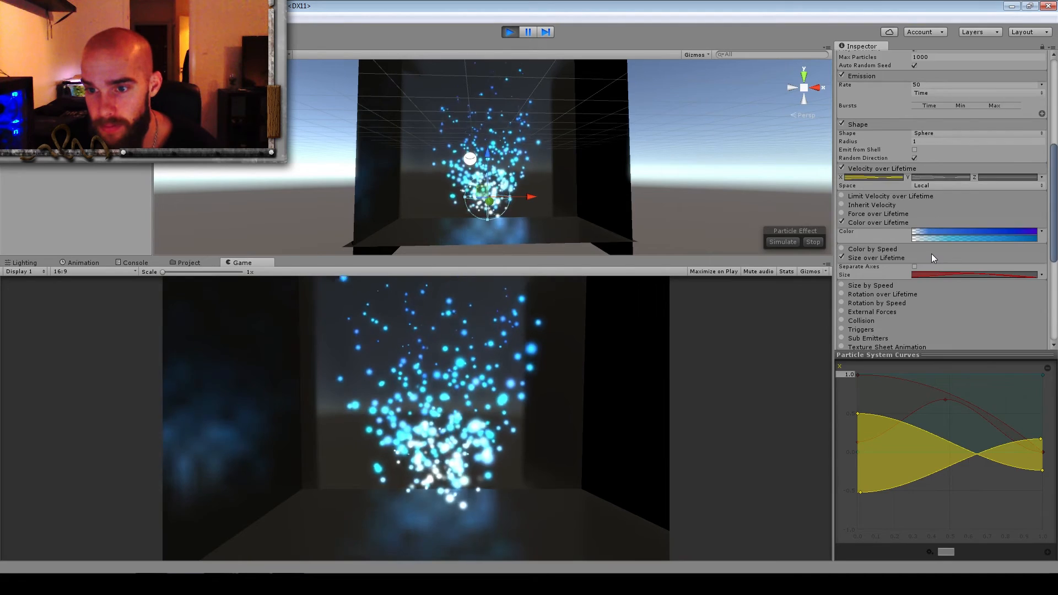
{"action": "scroll", "coordinate": [932, 254], "scroll_direction": "up", "scroll_amount": 2}
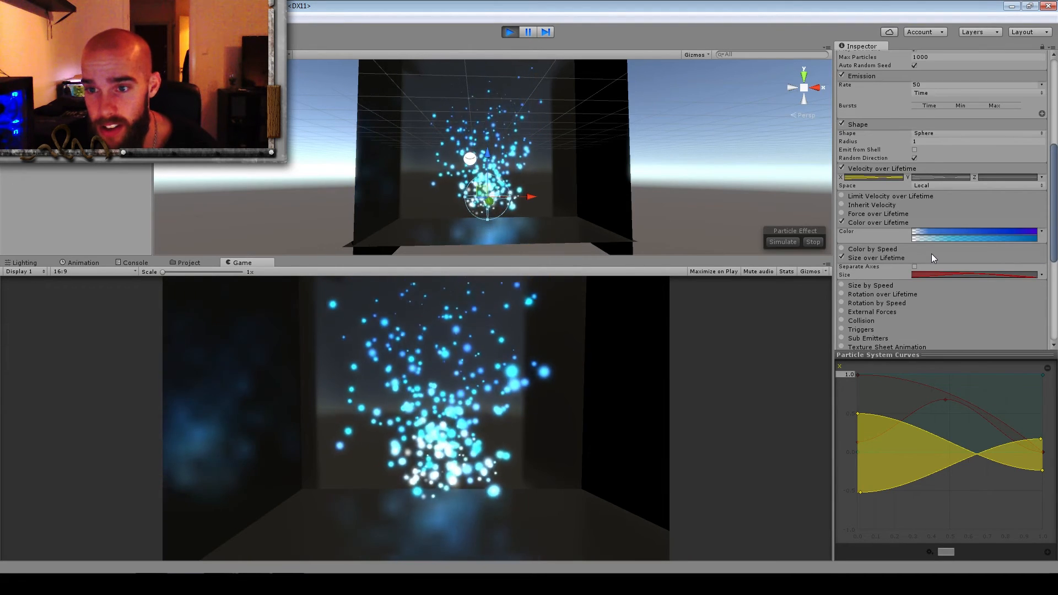
{"action": "scroll", "coordinate": [932, 253], "scroll_direction": "up", "scroll_amount": 2}
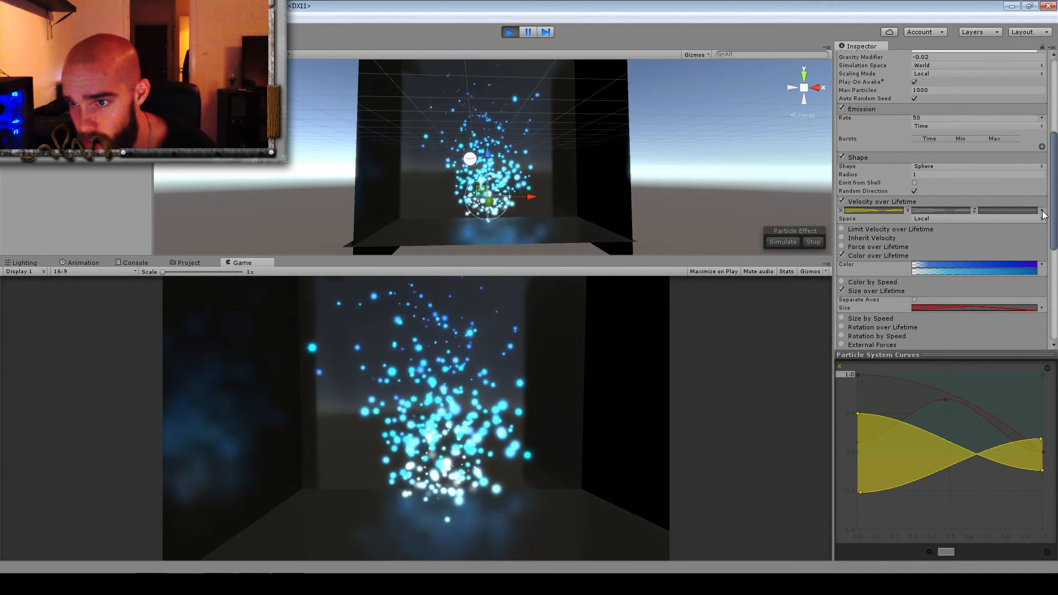
{"action": "scroll", "coordinate": [1047, 123], "scroll_direction": "up", "scroll_amount": 4}
{"action": "scroll", "coordinate": [1046, 123], "scroll_direction": "up", "scroll_amount": 3}
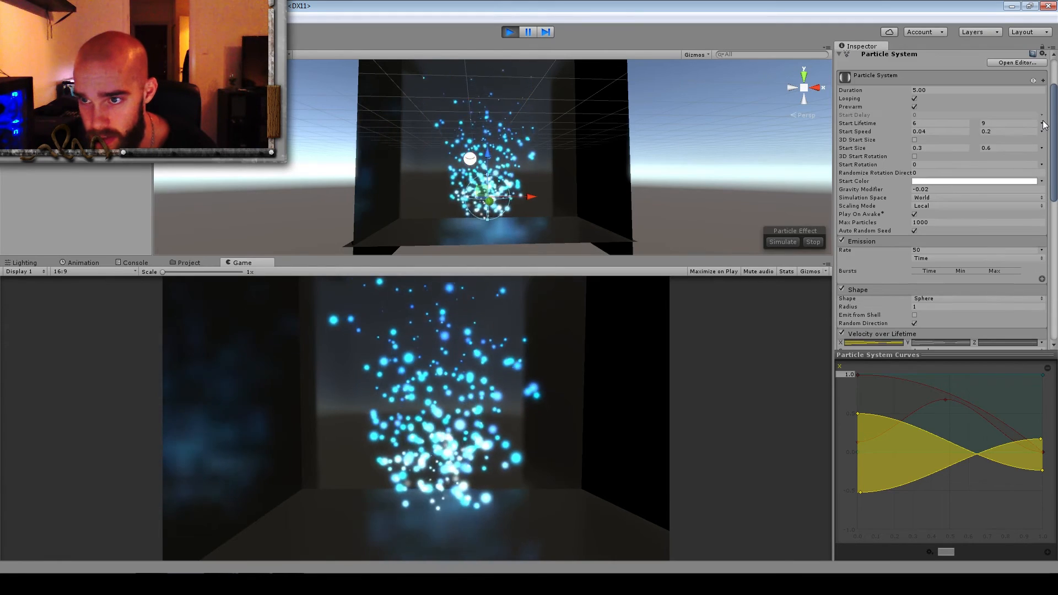
{"action": "scroll", "coordinate": [994, 147], "scroll_direction": "up", "scroll_amount": 3}
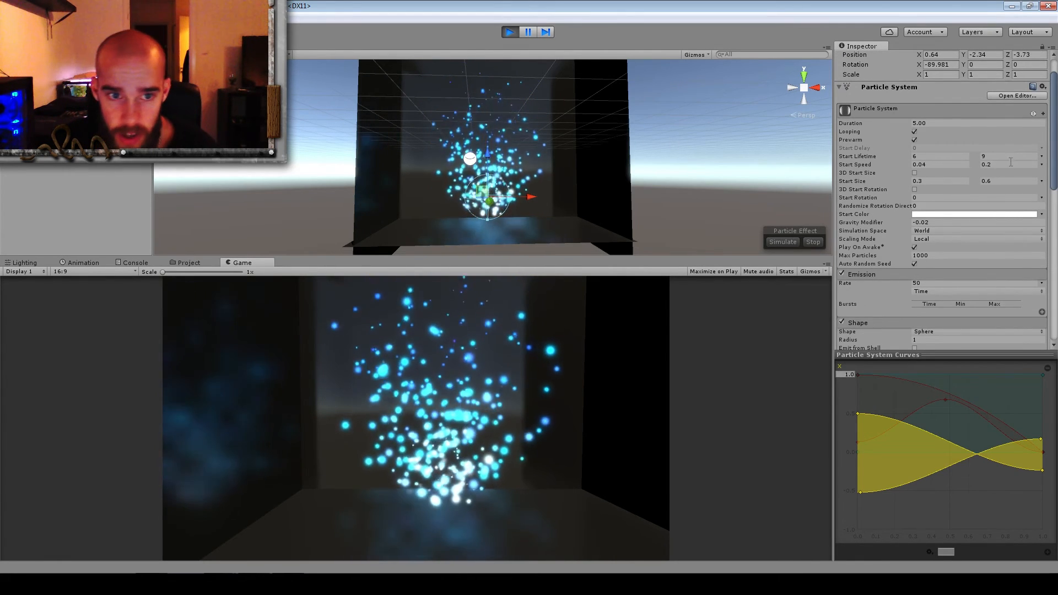
{"action": "scroll", "coordinate": [1011, 160], "scroll_direction": "down", "scroll_amount": 3}
{"action": "scroll", "coordinate": [1010, 167], "scroll_direction": "down", "scroll_amount": 7}
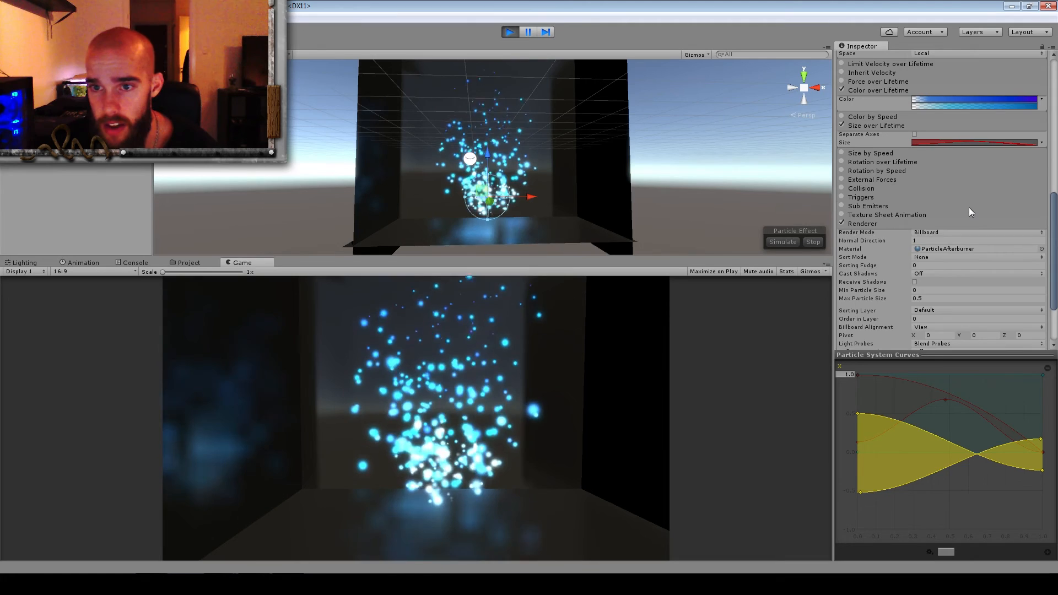
{"action": "scroll", "coordinate": [972, 213], "scroll_direction": "up", "scroll_amount": 2}
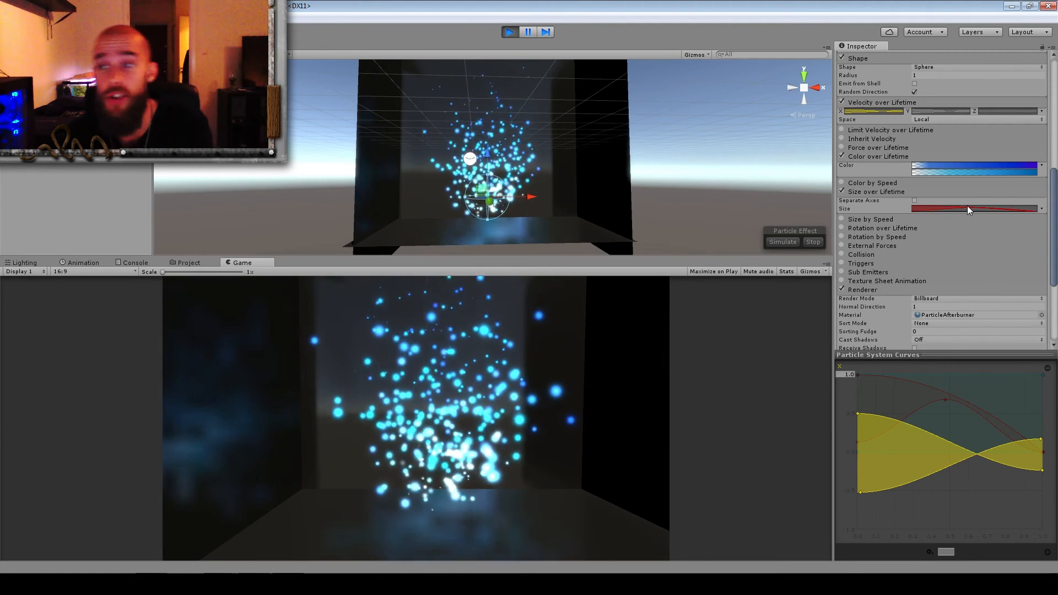